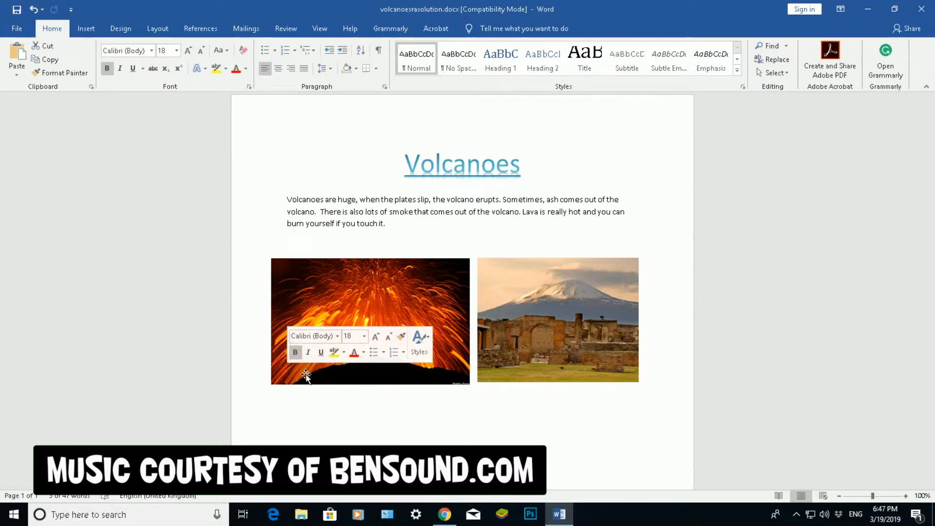
# Step: Undo to restore the 'By RA Solutions' caption and set the lava photo to Behind Text wrapping
pyautogui.hotkey('ctrl', 'z')
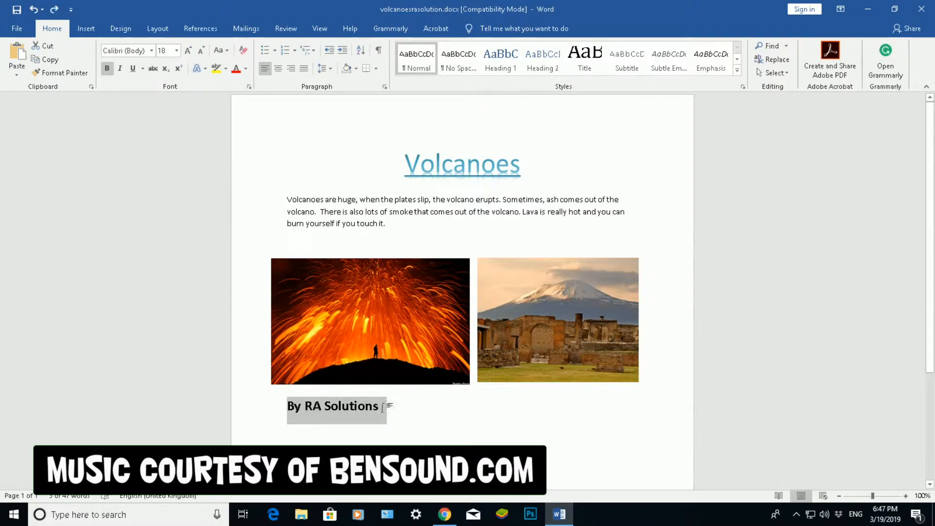
pyautogui.click(361, 344)
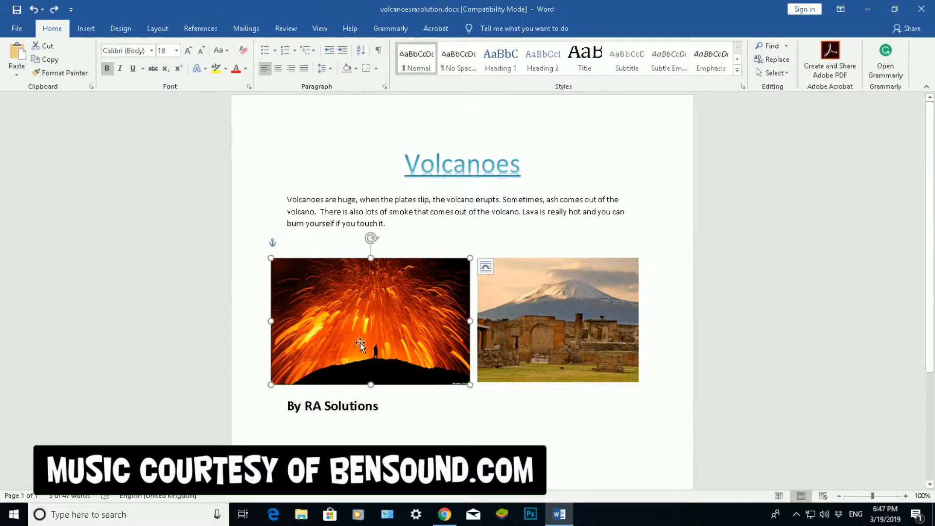
pyautogui.rightClick(360, 343)
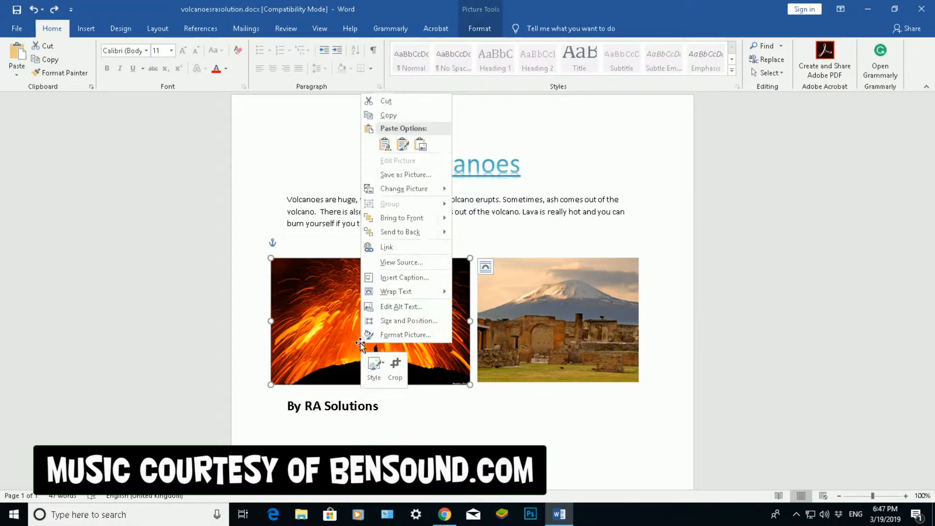
pyautogui.moveTo(398, 298)
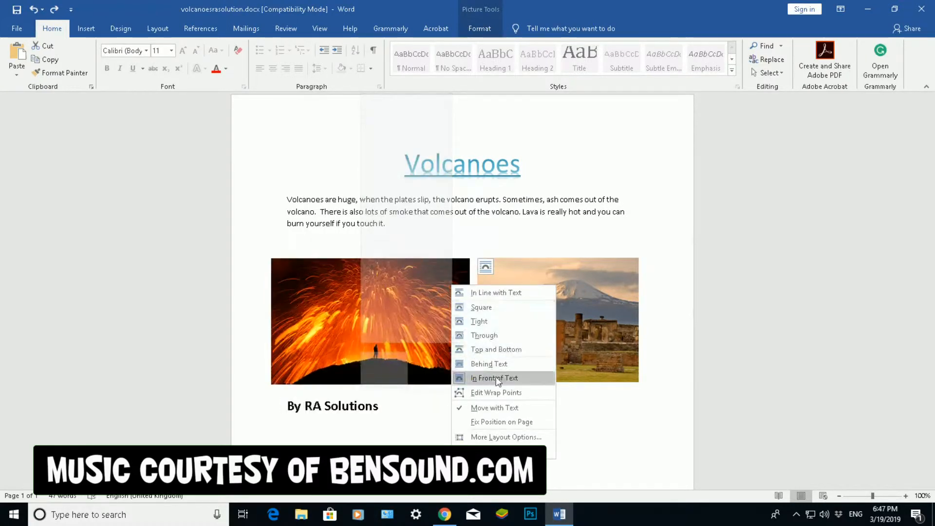
pyautogui.click(481, 366)
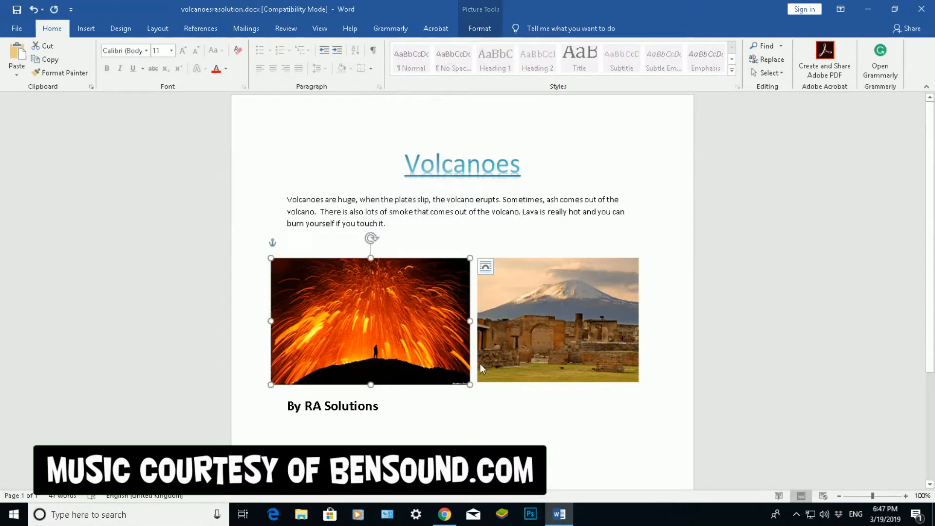
# Step: Move the 'By RA Solutions' caption onto the bottom of the lava photo and colour it white
pyautogui.moveTo(389, 405); pyautogui.dragTo(301, 389)
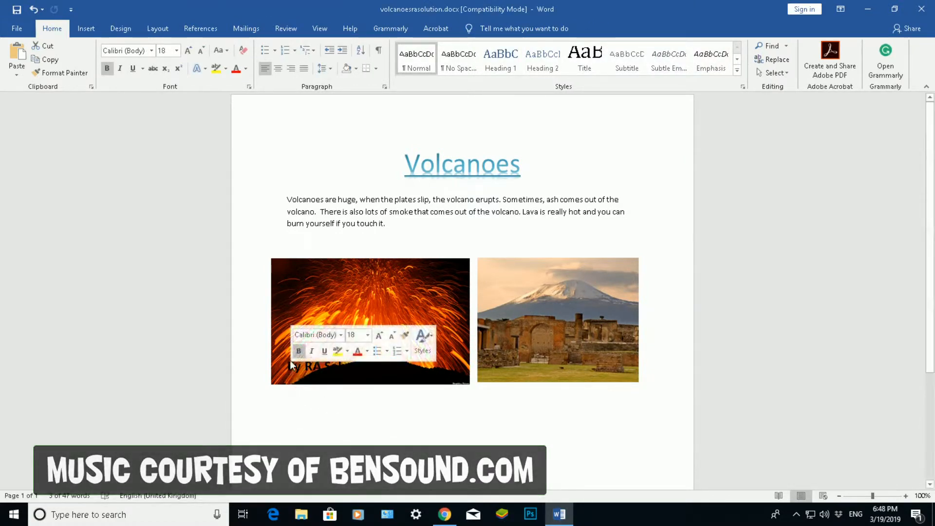
pyautogui.click(290, 366)
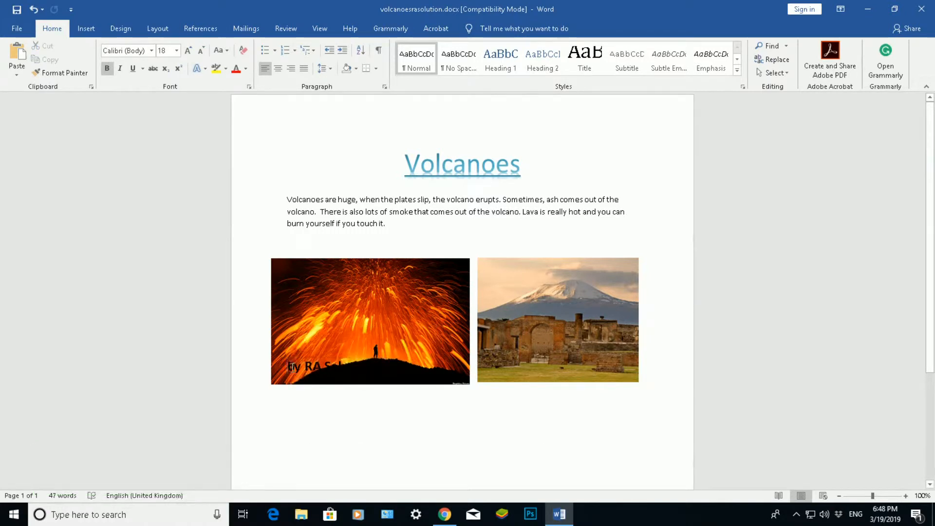
pyautogui.tripleClick(365, 365)
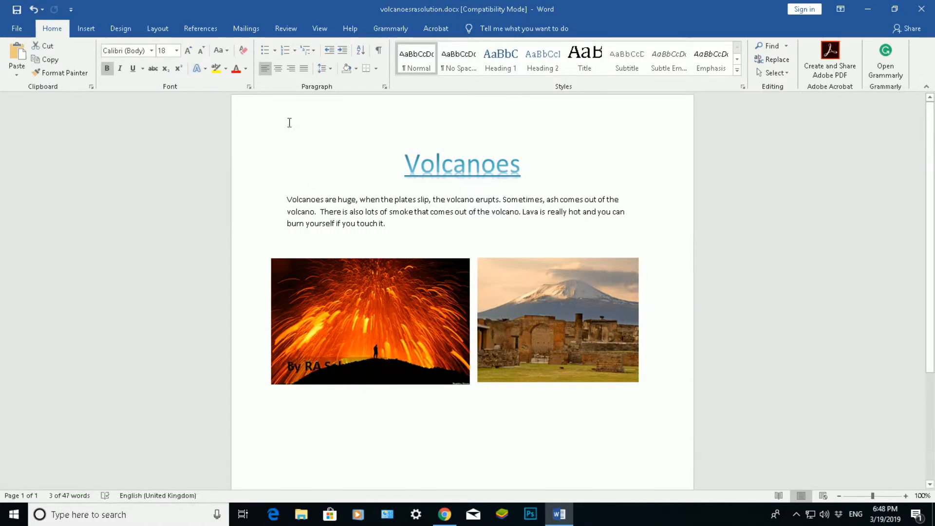
pyautogui.click(236, 69)
pyautogui.click(246, 69)
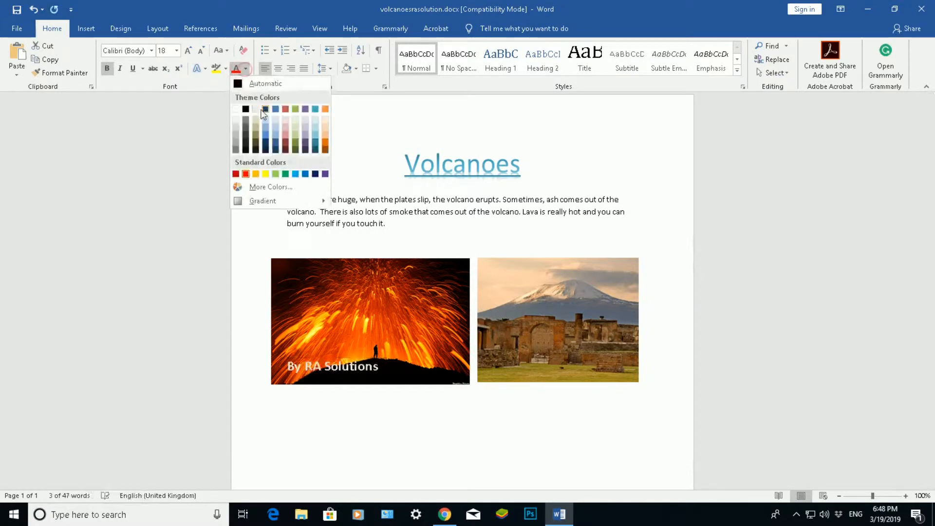
pyautogui.click(235, 109)
pyautogui.click(355, 394)
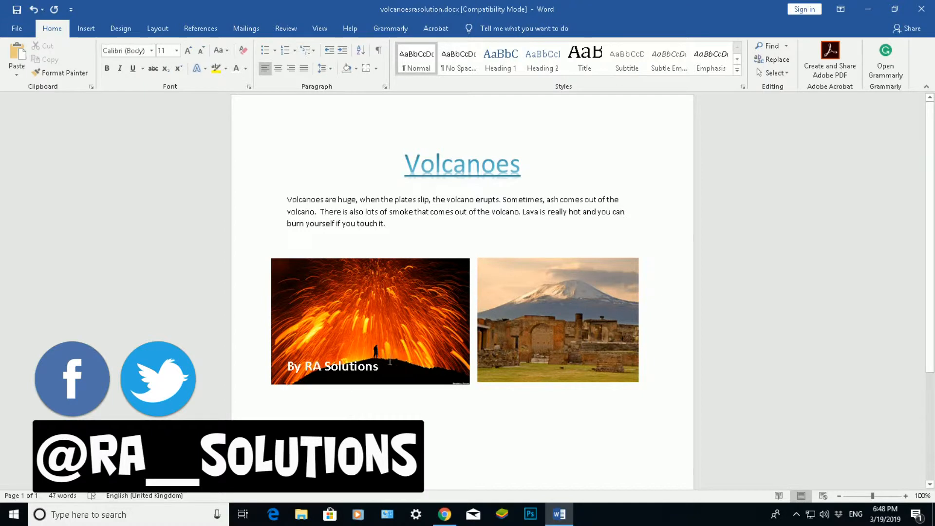
pyautogui.click(401, 303)
pyautogui.rightClick(401, 303)
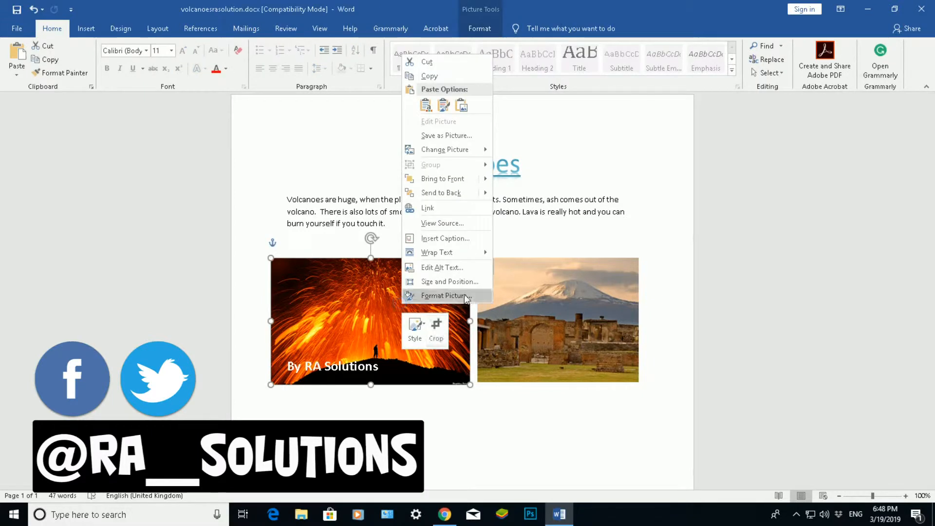
pyautogui.moveTo(484, 254)
pyautogui.click(522, 255)
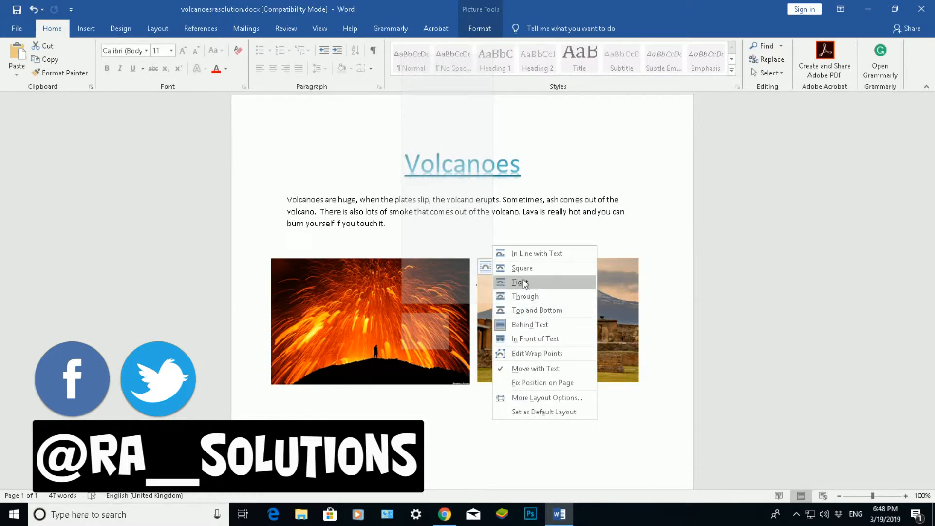
pyautogui.click(334, 307)
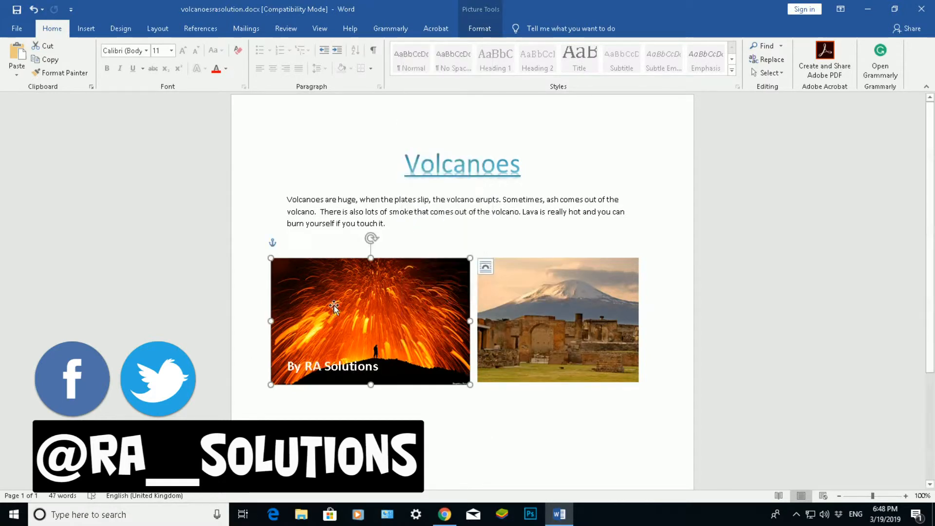
pyautogui.rightClick(334, 308)
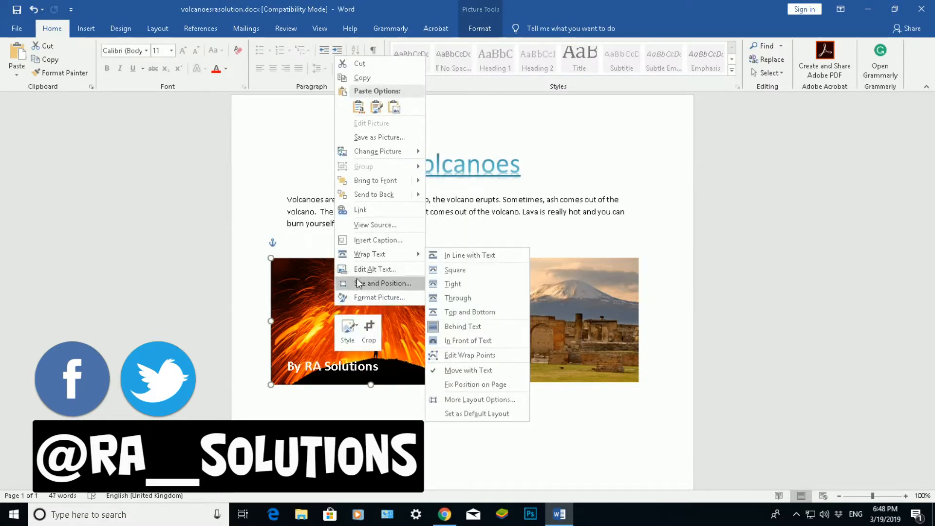
pyautogui.click(314, 298)
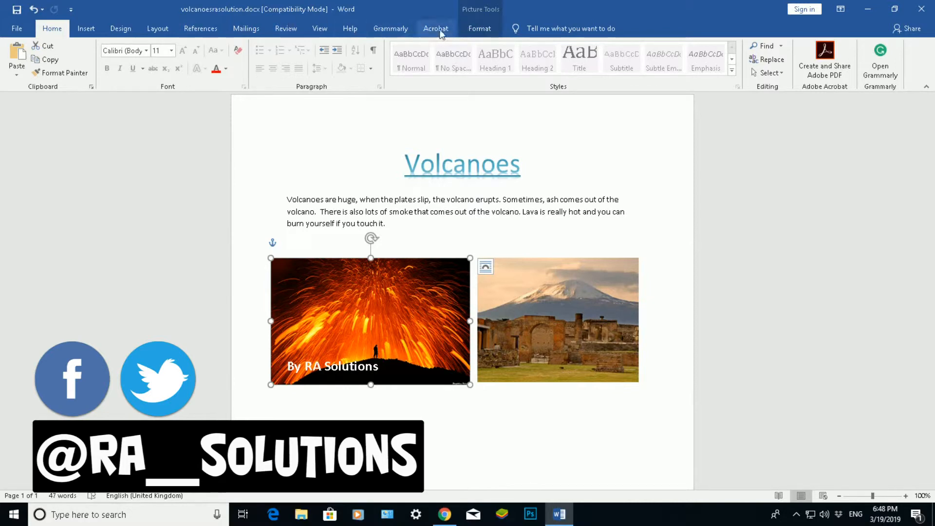
# Step: Set the lava photo's wrapping to Behind Text so the white caption overlays it
pyautogui.click(475, 32)
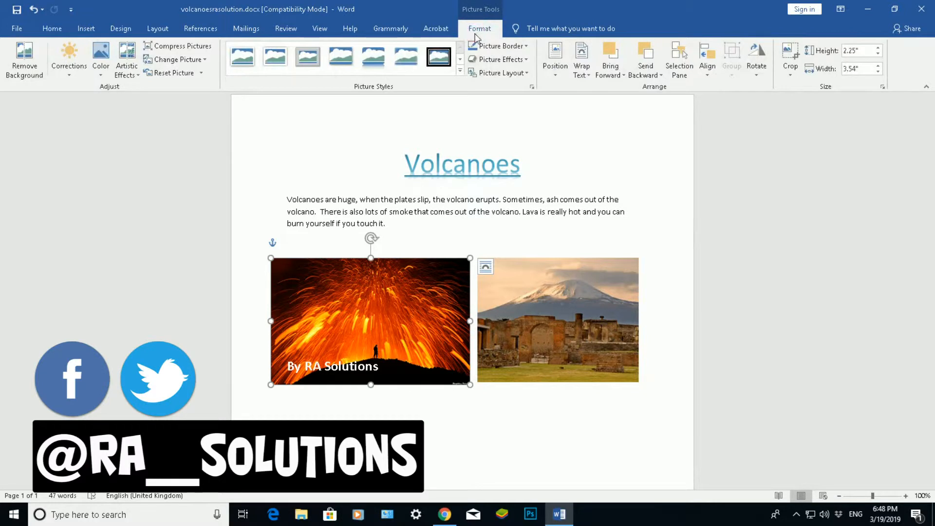
pyautogui.click(584, 70)
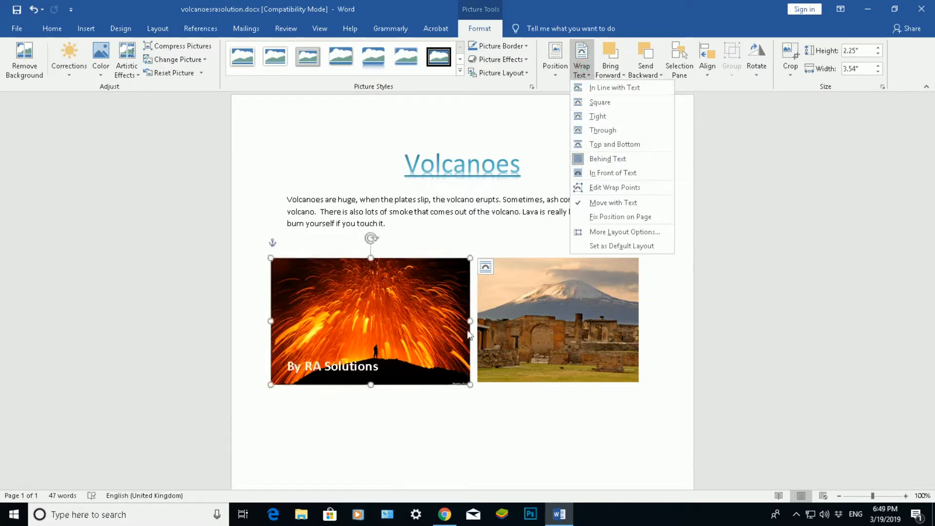
pyautogui.click(389, 314)
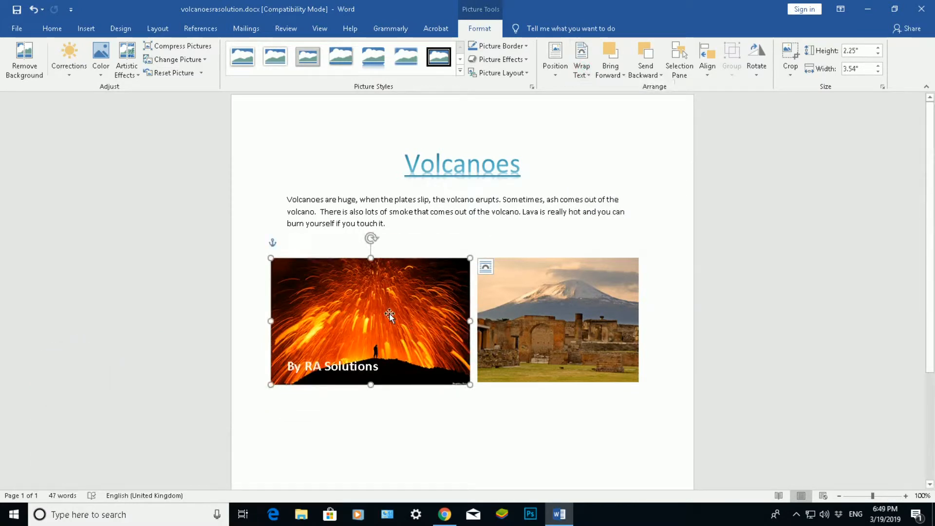
pyautogui.rightClick(389, 317)
pyautogui.moveTo(453, 263)
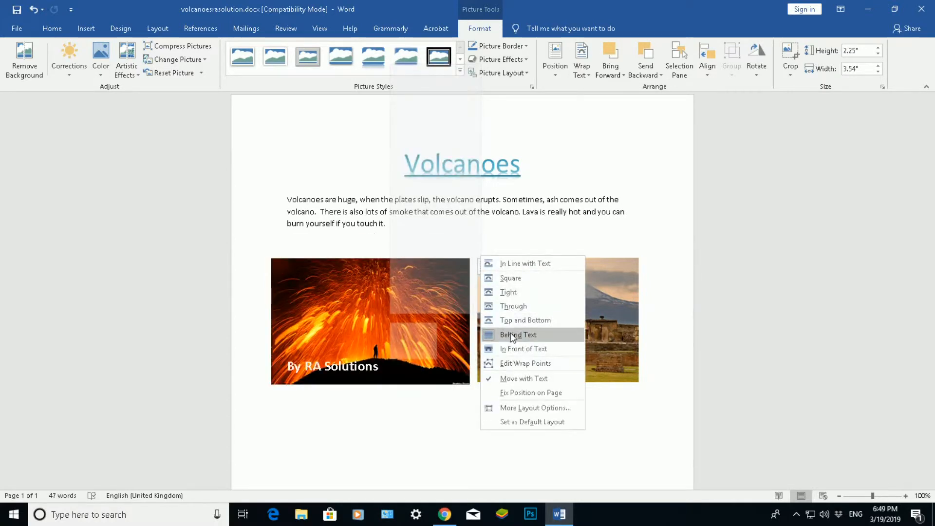
pyautogui.click(357, 322)
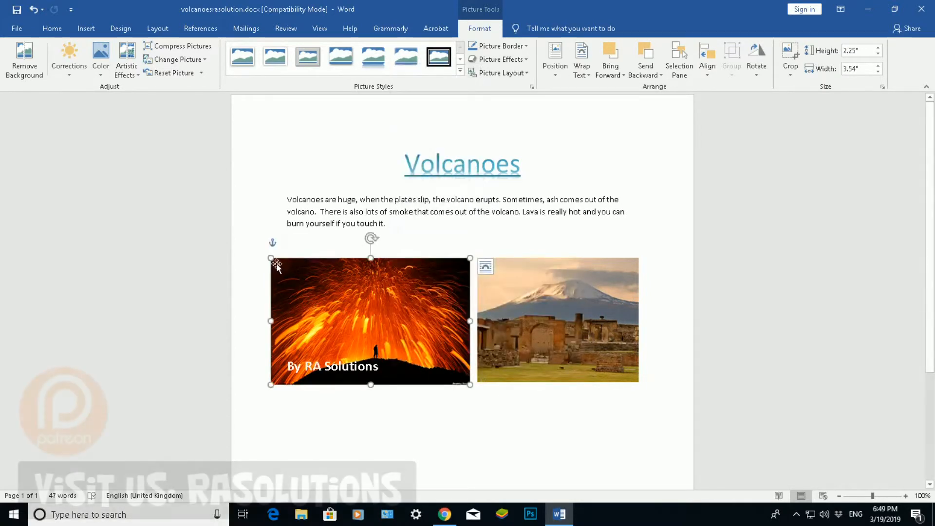
pyautogui.click(486, 268)
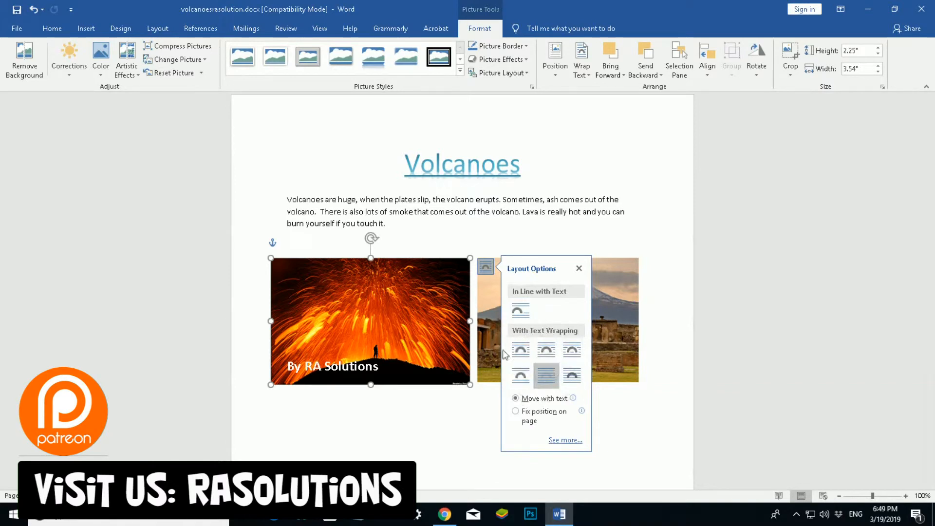
pyautogui.rightClick(412, 311)
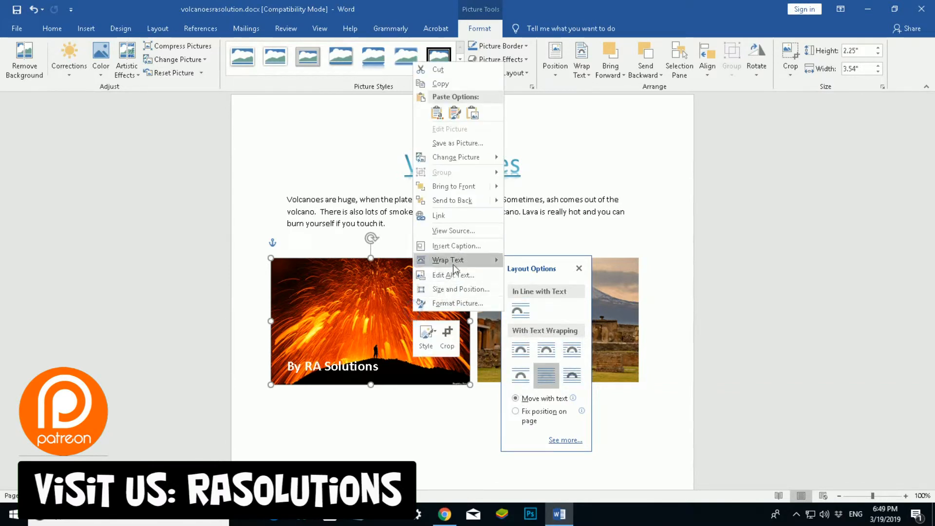
pyautogui.moveTo(463, 262)
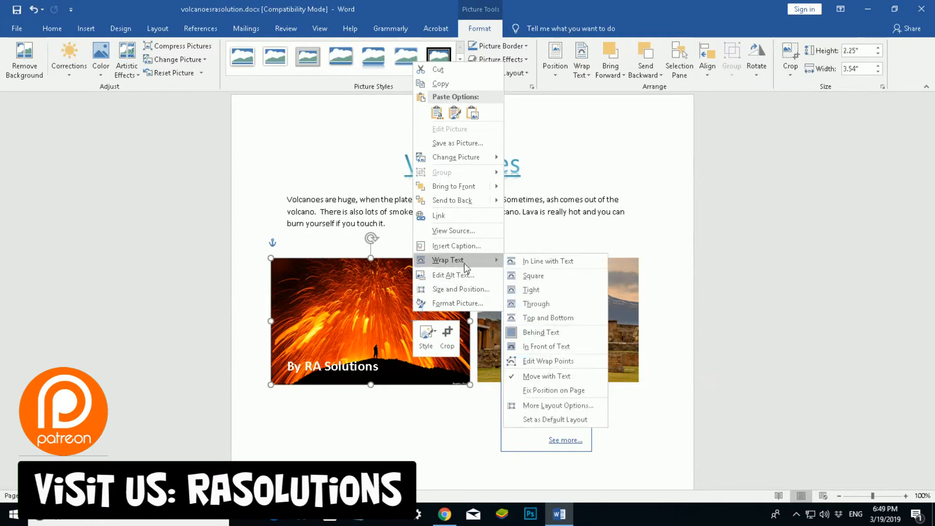
pyautogui.click(534, 331)
pyautogui.click(411, 409)
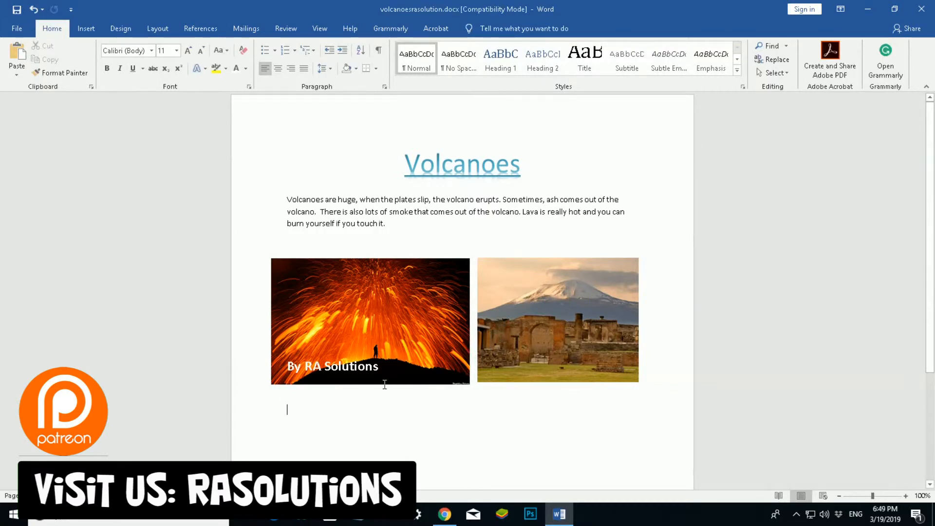
# Step: Move the Pompeii photo up beside the paragraph and shift the lava photo lower down the page
pyautogui.click(519, 315)
pyautogui.moveTo(536, 314); pyautogui.dragTo(516, 231)
pyautogui.moveTo(343, 308); pyautogui.dragTo(358, 408)
pyautogui.moveTo(507, 235); pyautogui.dragTo(499, 257)
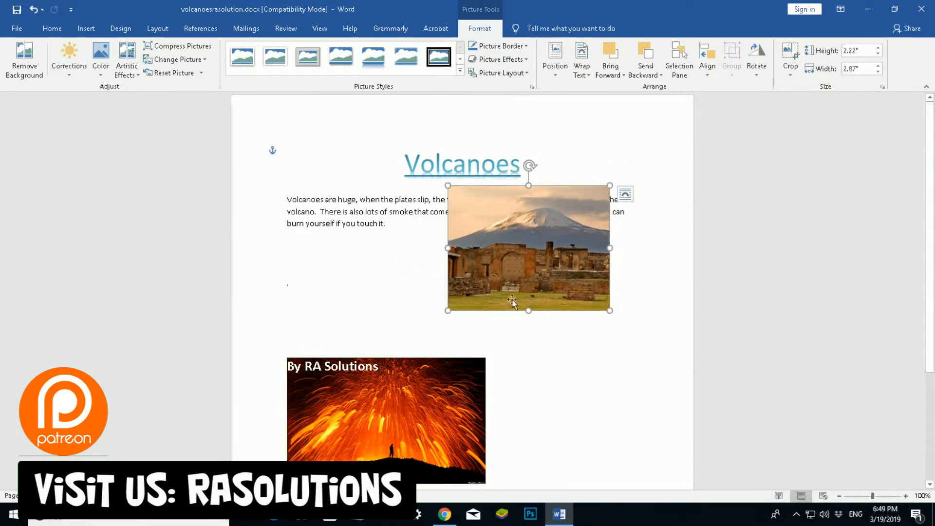
pyautogui.moveTo(496, 246)
pyautogui.mouseDown()
pyautogui.moveTo(511, 242)
pyautogui.moveTo(493, 239)
pyautogui.moveTo(503, 231)
pyautogui.mouseUp()
# Step: Bring up the wrapping style choices for the Pompeii photo
pyautogui.rightClick(503, 231)
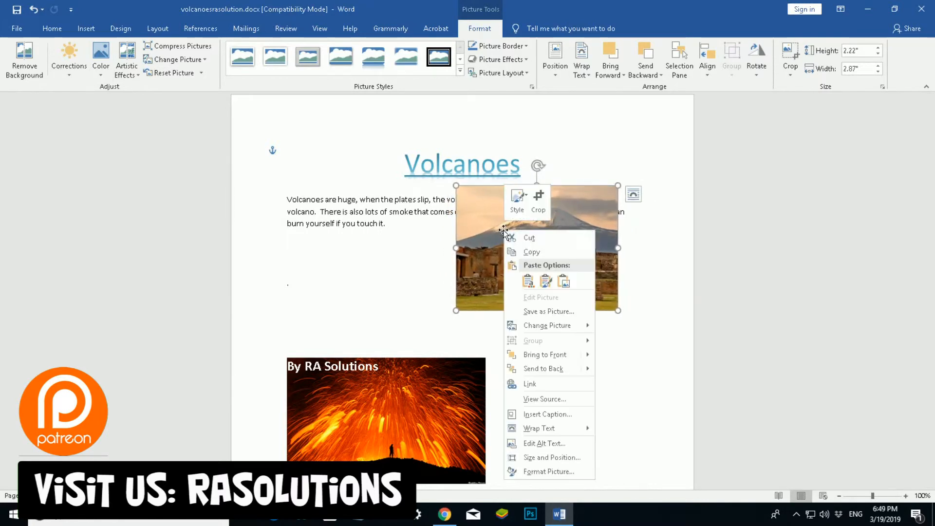
pyautogui.moveTo(585, 433)
pyautogui.click(636, 422)
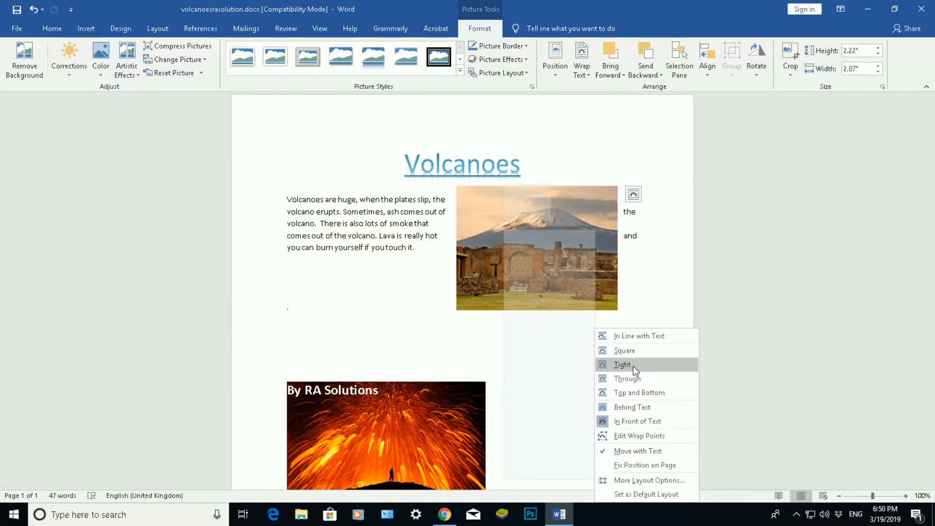
# Step: Wrap the Pompeii photo Tight, nudge it right, then switch it to Through wrapping
pyautogui.click(633, 366)
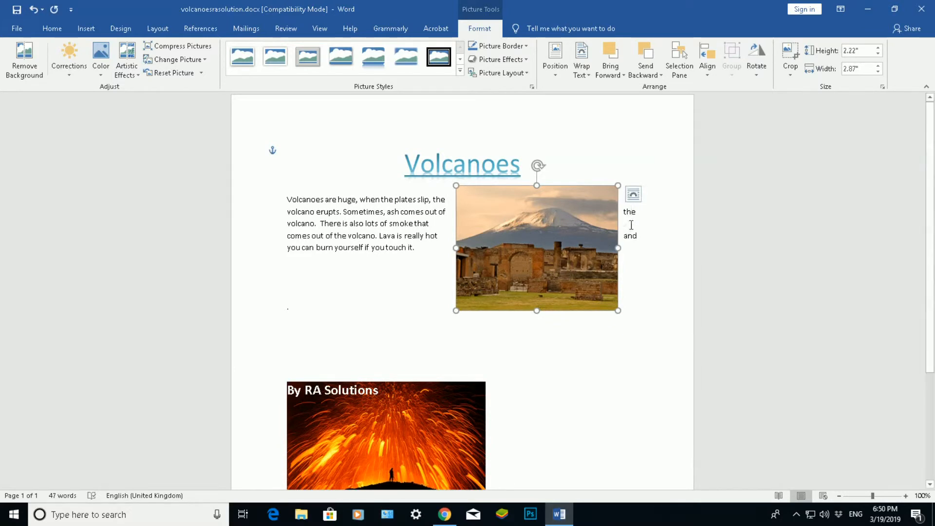
pyautogui.moveTo(529, 235); pyautogui.dragTo(536, 239)
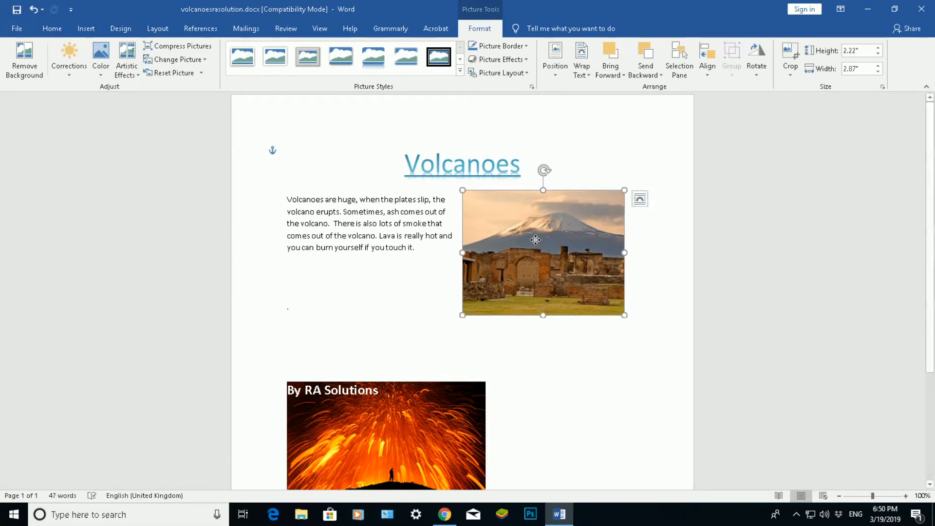
pyautogui.rightClick(523, 248)
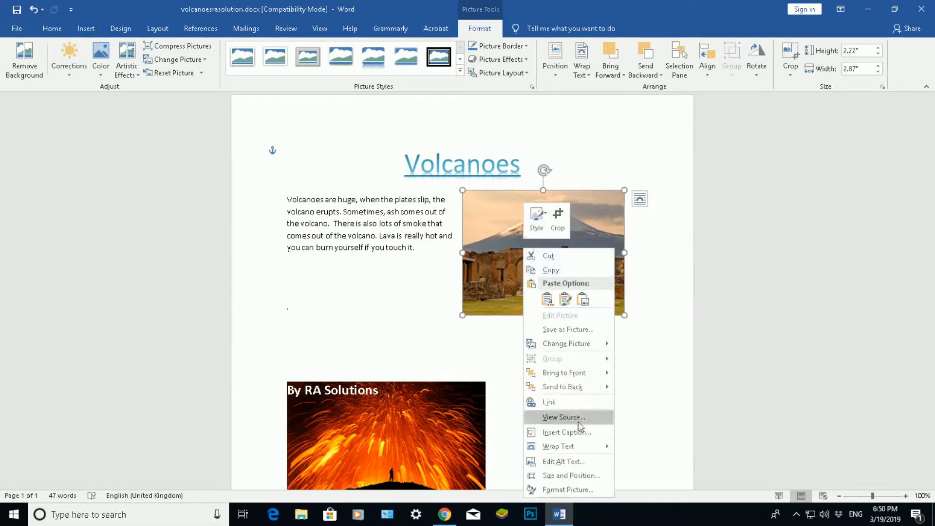
pyautogui.moveTo(583, 444)
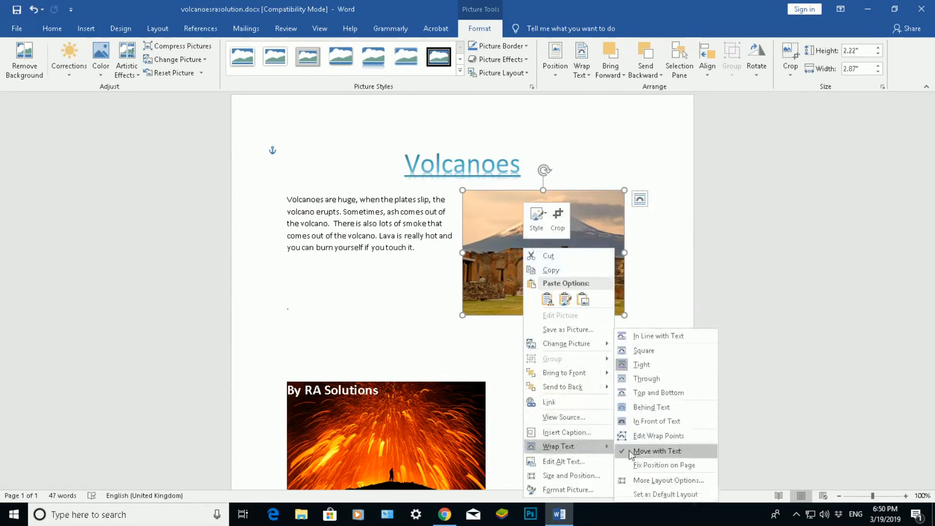
pyautogui.click(653, 373)
pyautogui.click(505, 359)
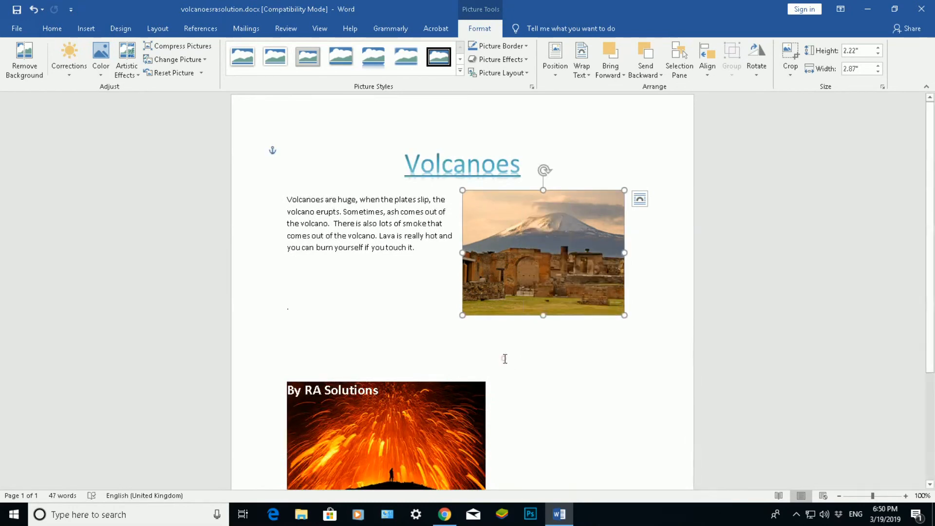
pyautogui.click(422, 408)
pyautogui.scroll(-1, 375, 377)
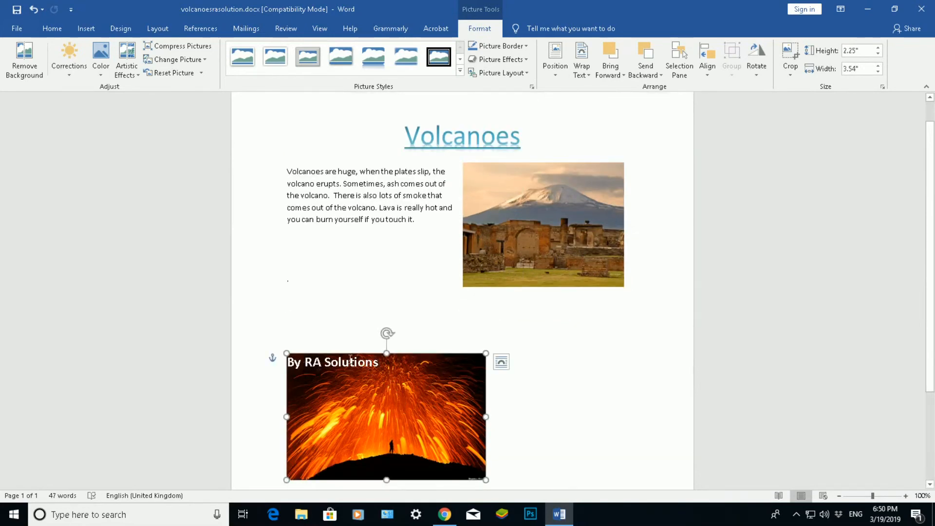
pyautogui.click(509, 222)
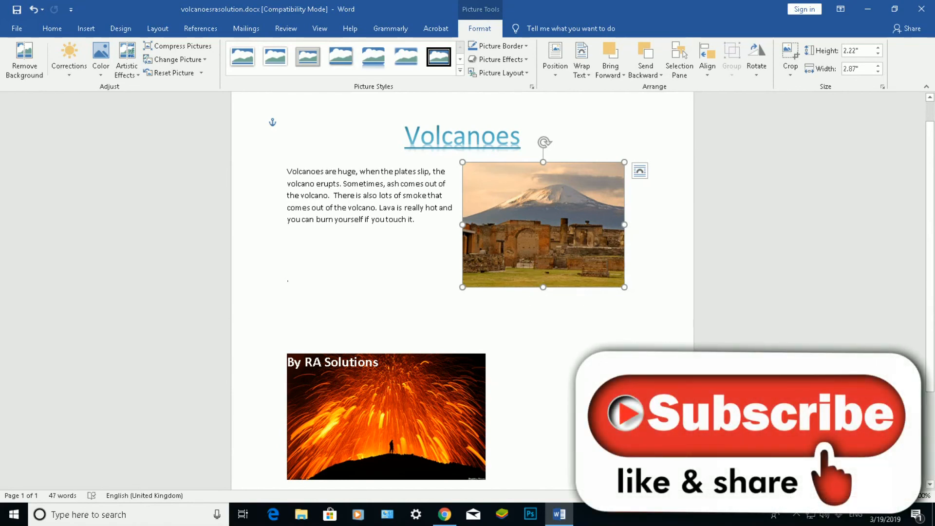
pyautogui.click(796, 516)
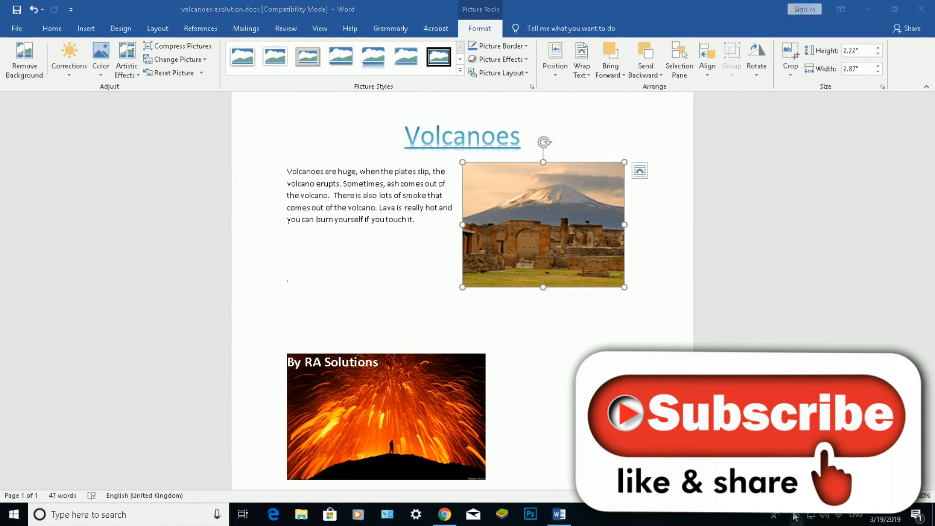